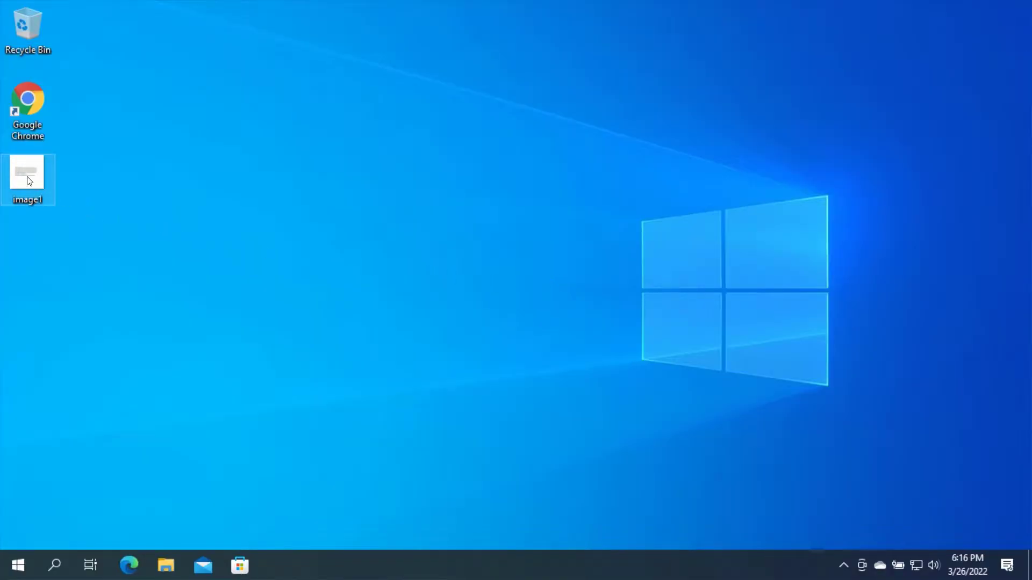
# Step: Preview the image1 photo, then load onlineocr.net in Google Chrome
pyautogui.doubleClick(26, 179)
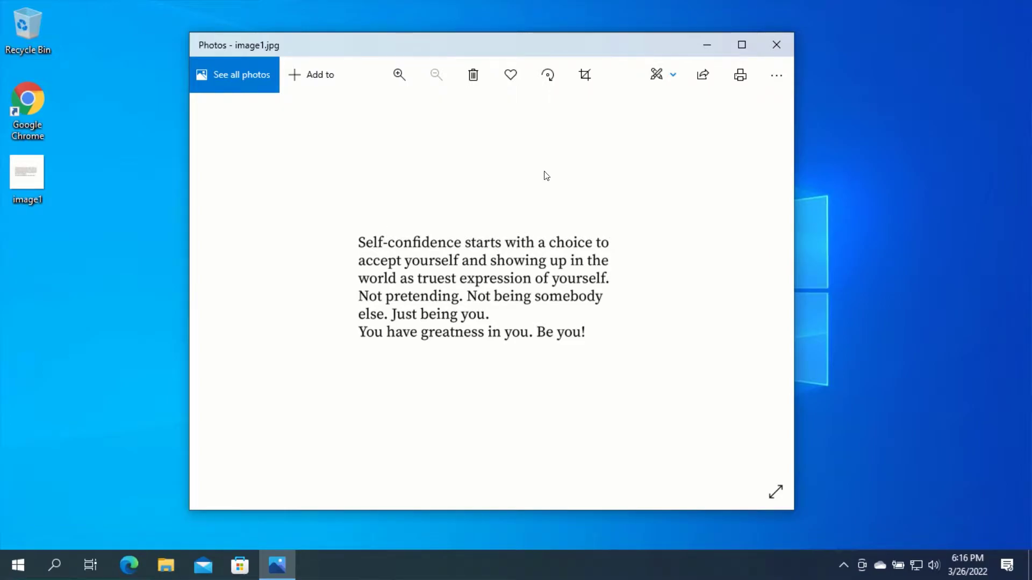
pyautogui.click(777, 44)
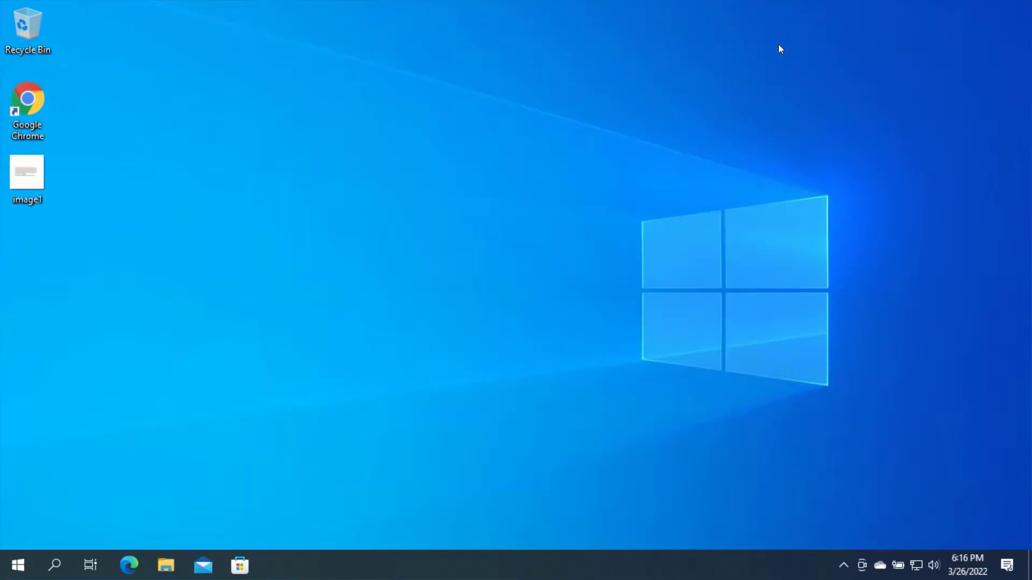
pyautogui.doubleClick(25, 101)
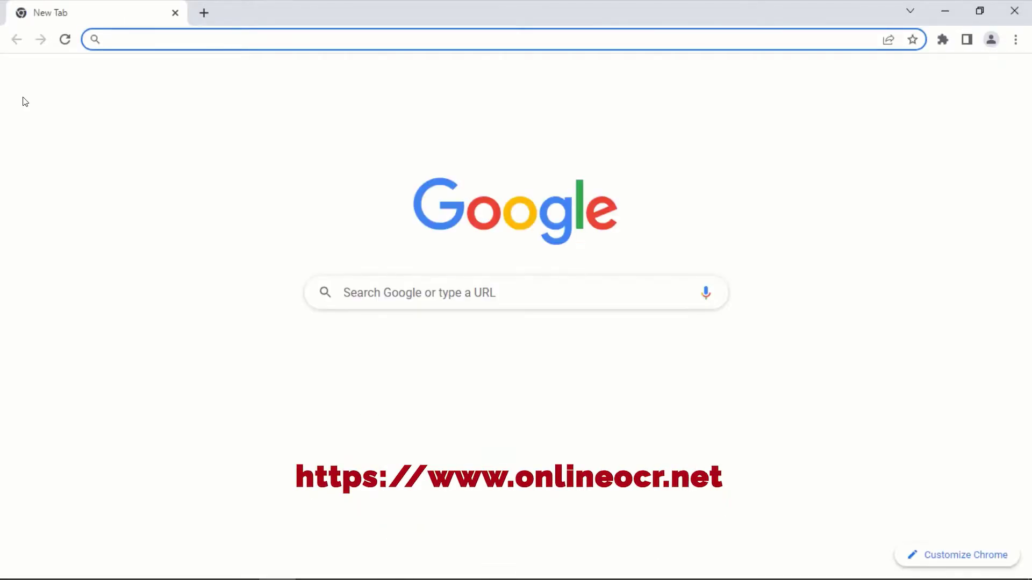
pyautogui.write('onlineocr.net')
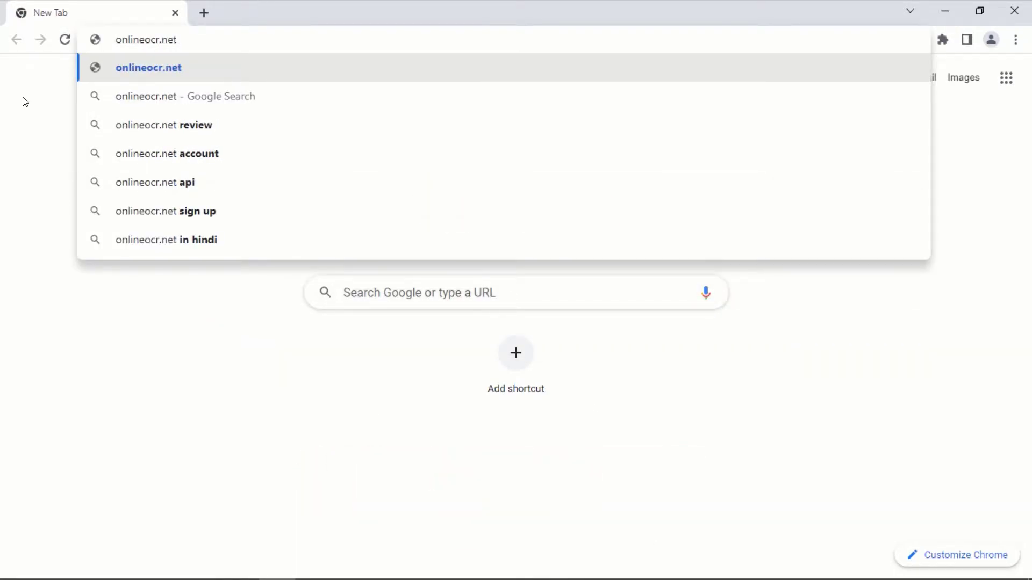
pyautogui.press('Return')
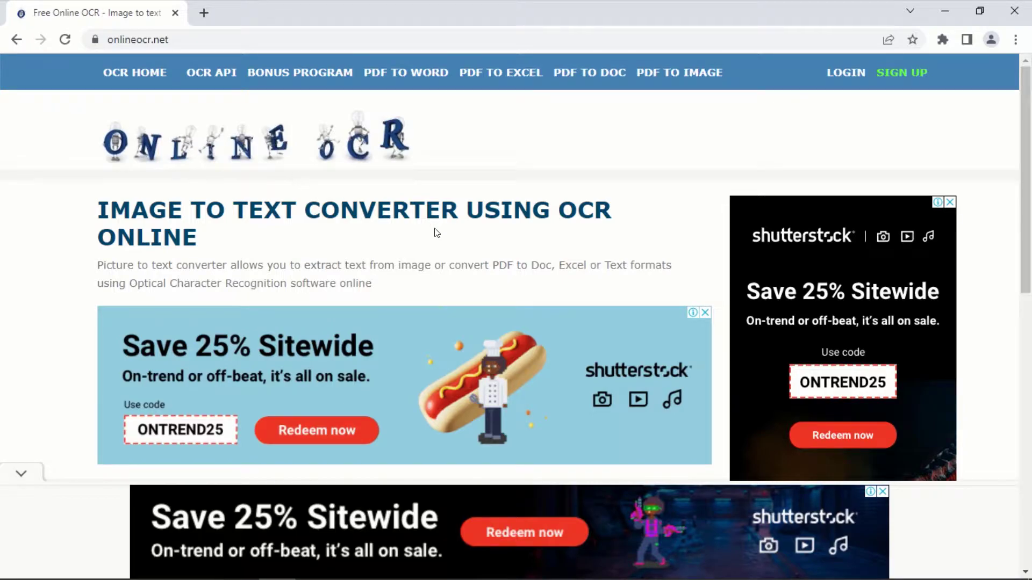
pyautogui.scroll(-3, 441, 233)
pyautogui.scroll(-2, 441, 234)
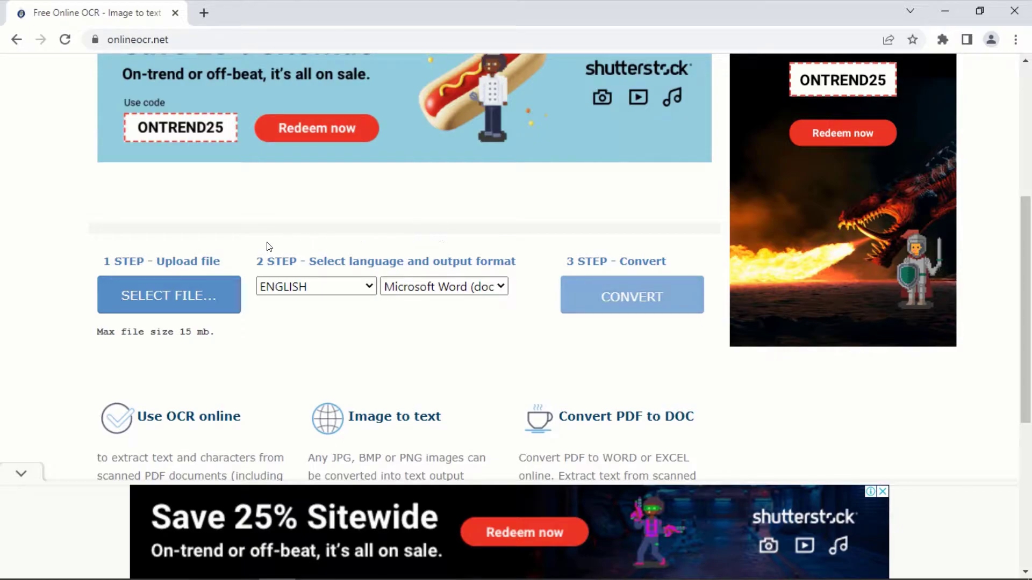
# Step: Upload image1.jpg from the Desktop folder to OnlineOCR.net
pyautogui.click(167, 299)
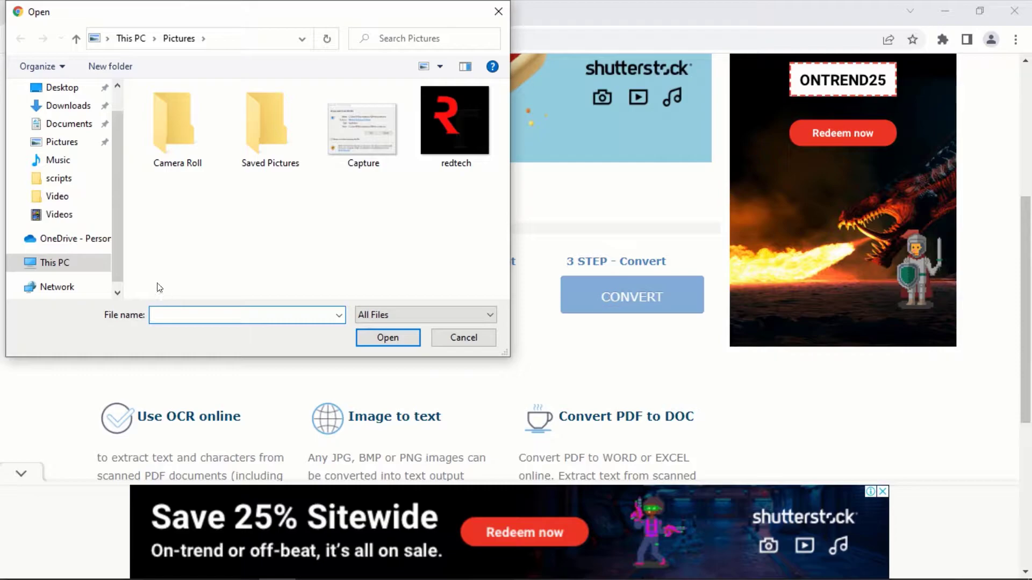
pyautogui.click(56, 90)
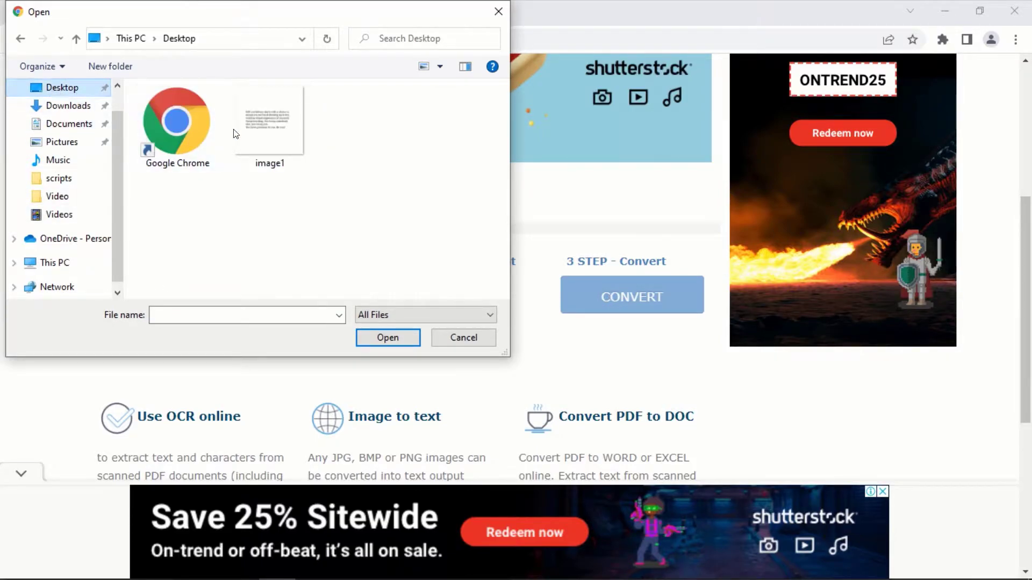
pyautogui.click(268, 132)
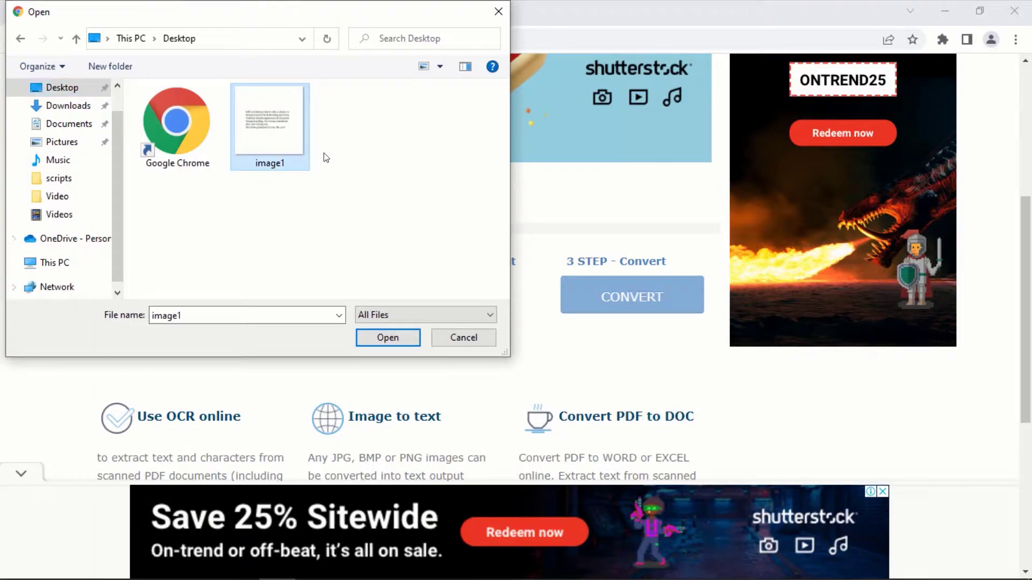
pyautogui.click(387, 338)
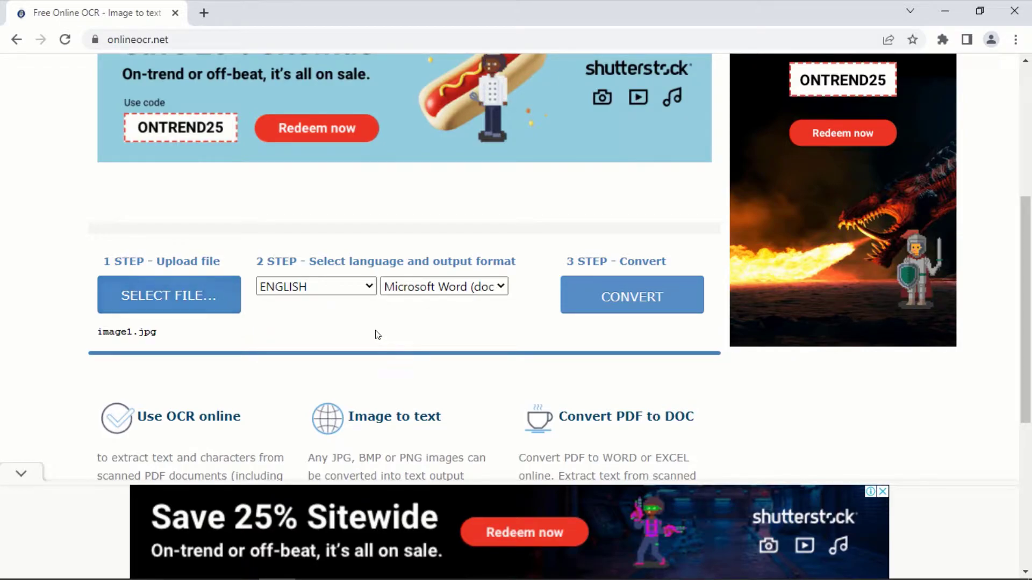
# Step: Keep ENGLISH as the recognition language and choose Text Plain (txt) output
pyautogui.click(370, 285)
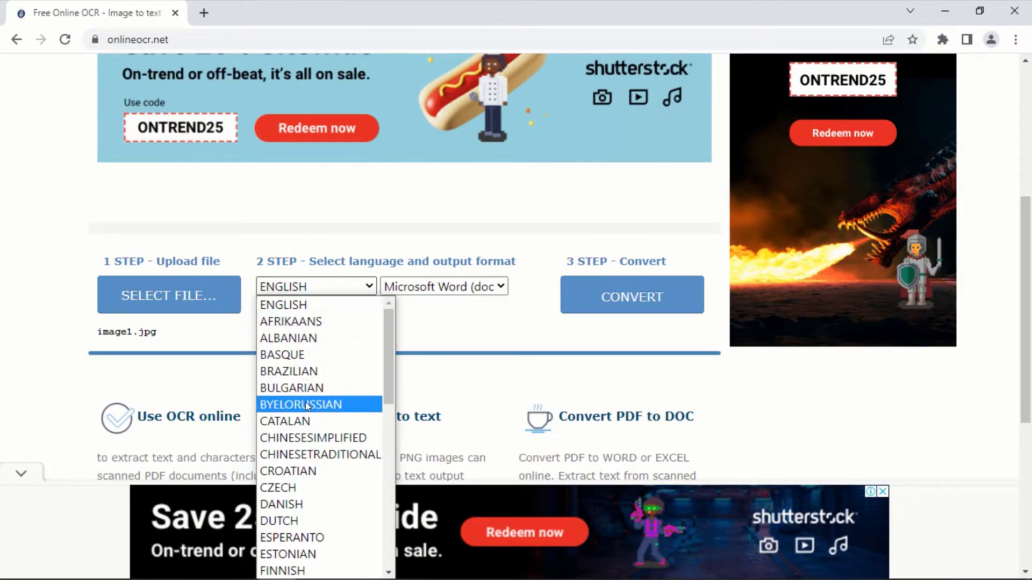
pyautogui.click(320, 307)
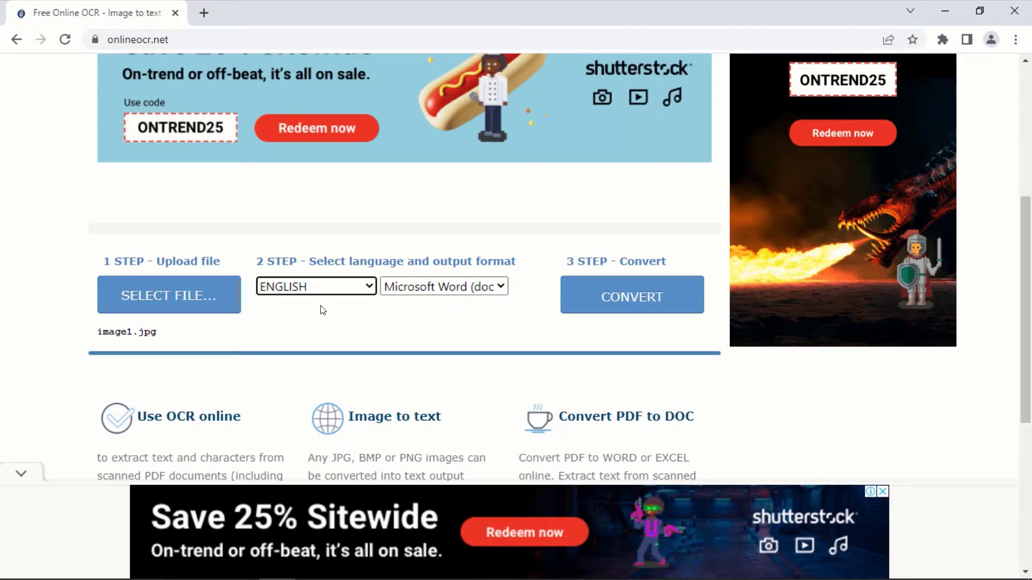
pyautogui.click(440, 288)
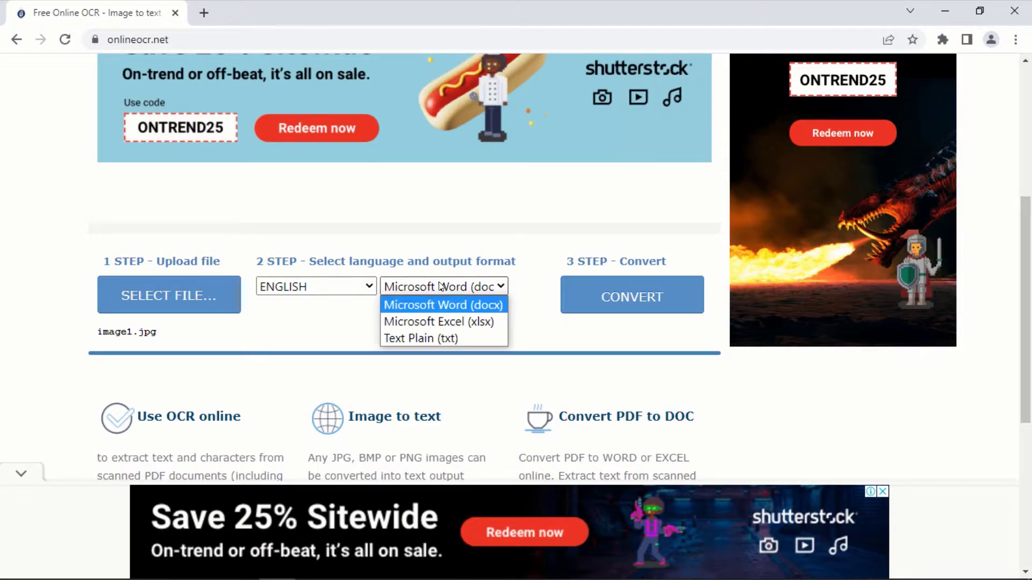
pyautogui.click(442, 339)
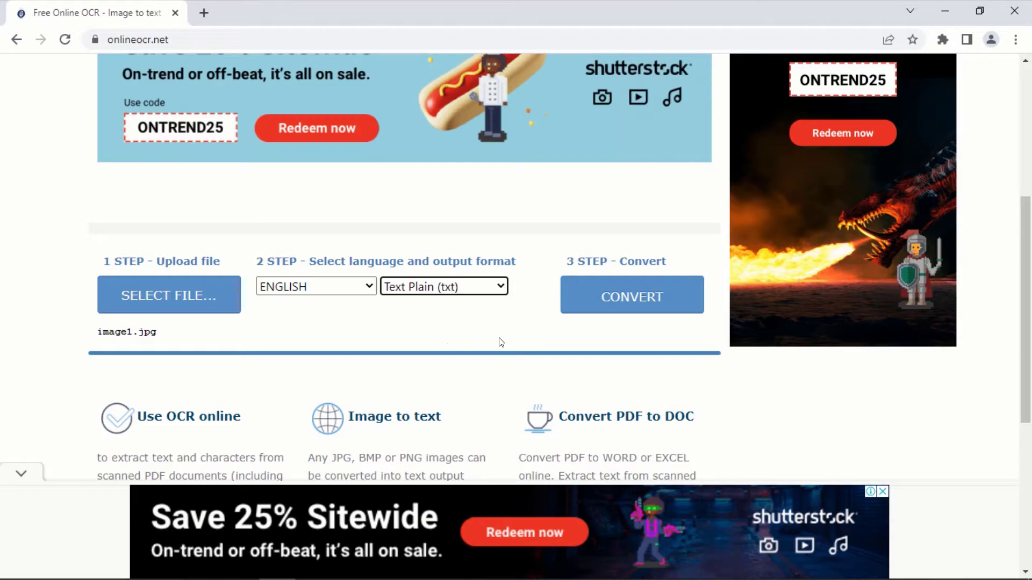
# Step: Convert image1.jpg, hide the bottom ad, and download the result as image1.txt
pyautogui.click(619, 295)
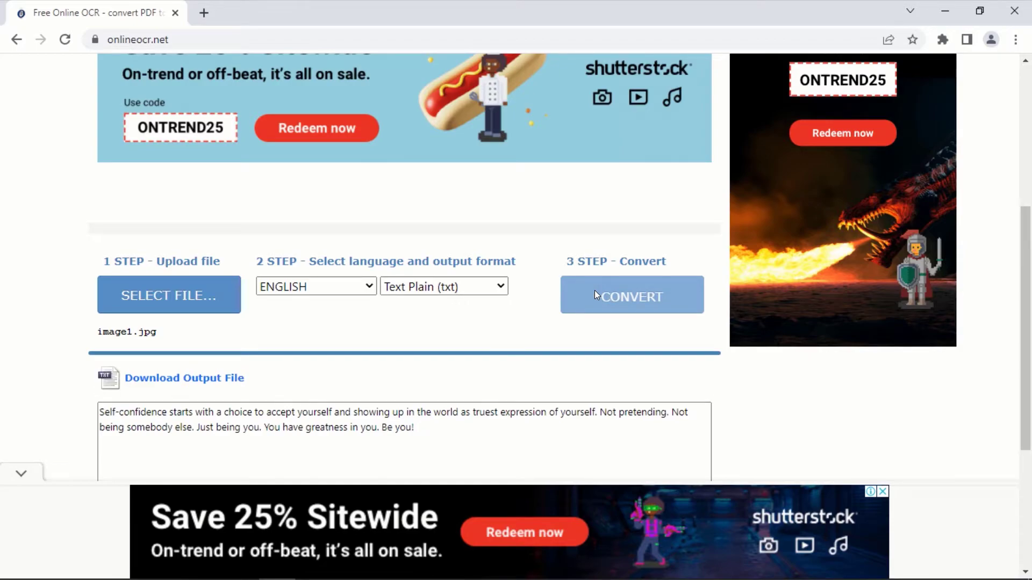
pyautogui.click(21, 473)
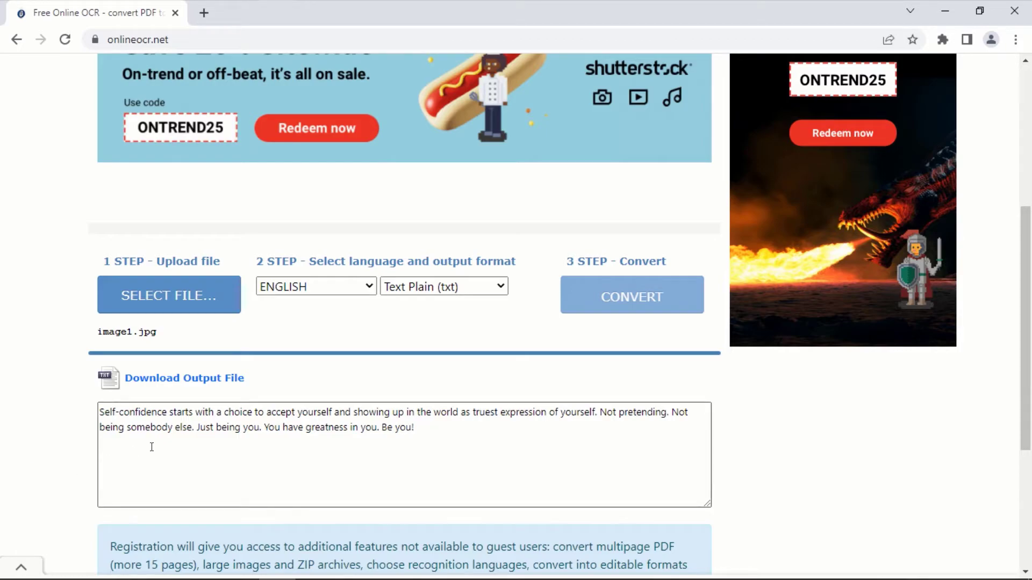
pyautogui.click(187, 380)
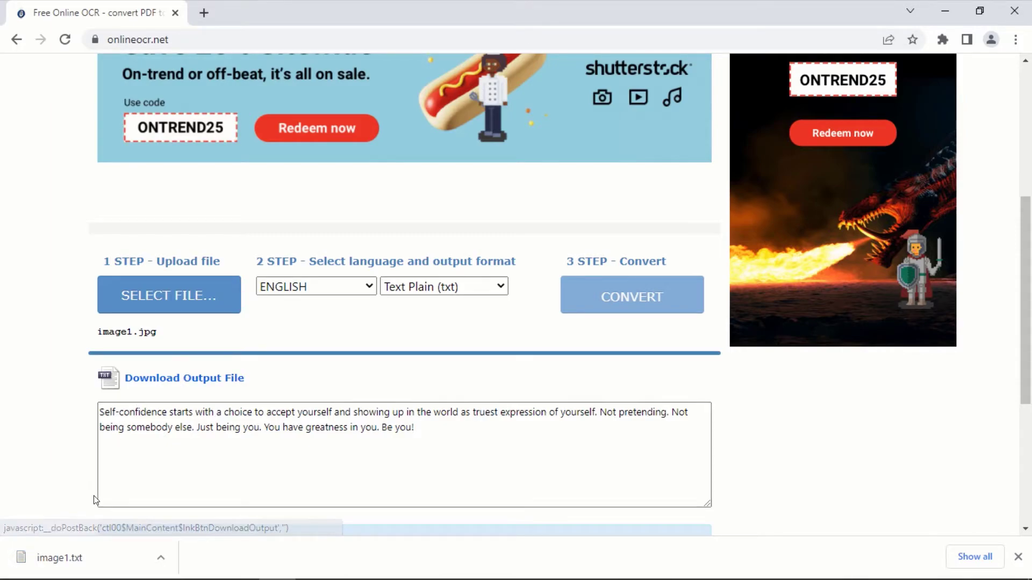
# Step: Open image1.txt in Notepad, minimize Chrome, and place the image1 photo to its right
pyautogui.click(76, 556)
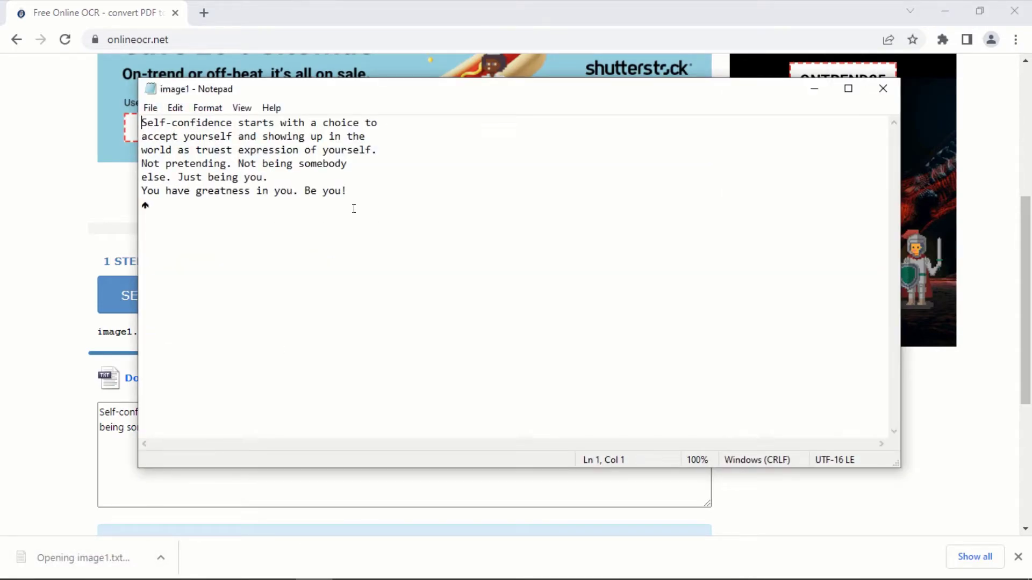
pyautogui.click(945, 11)
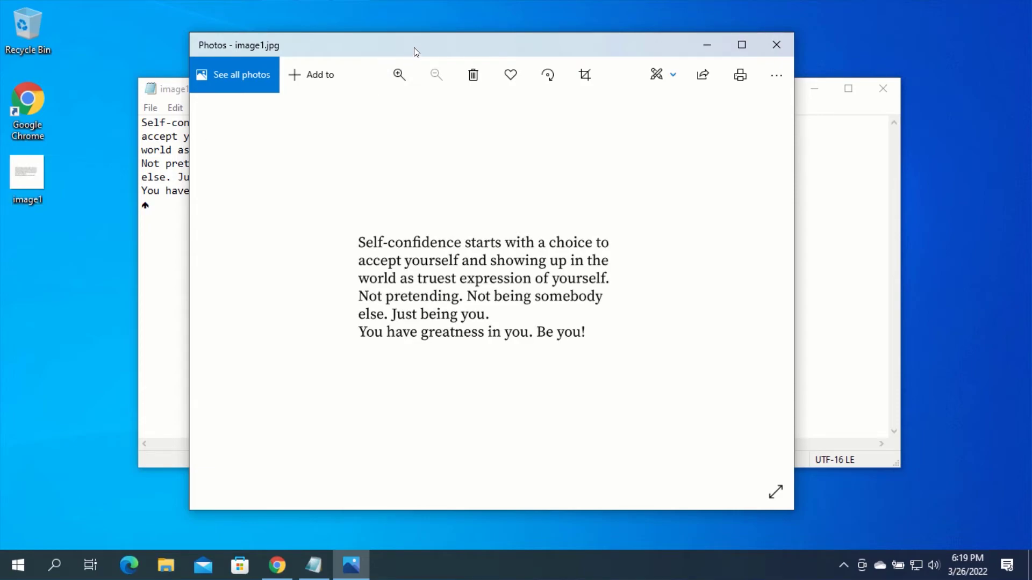
pyautogui.moveTo(414, 48); pyautogui.dragTo(641, 40)
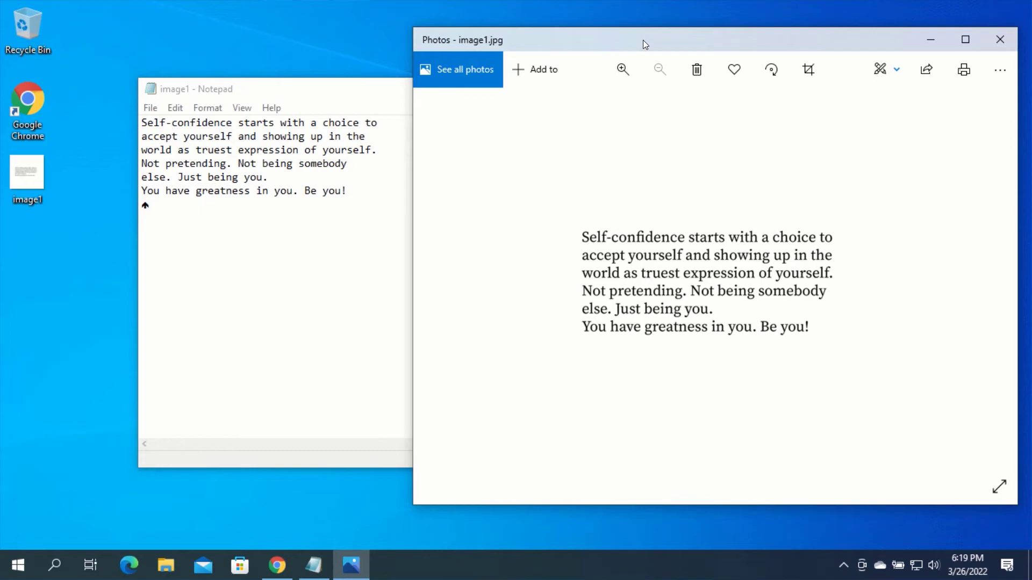